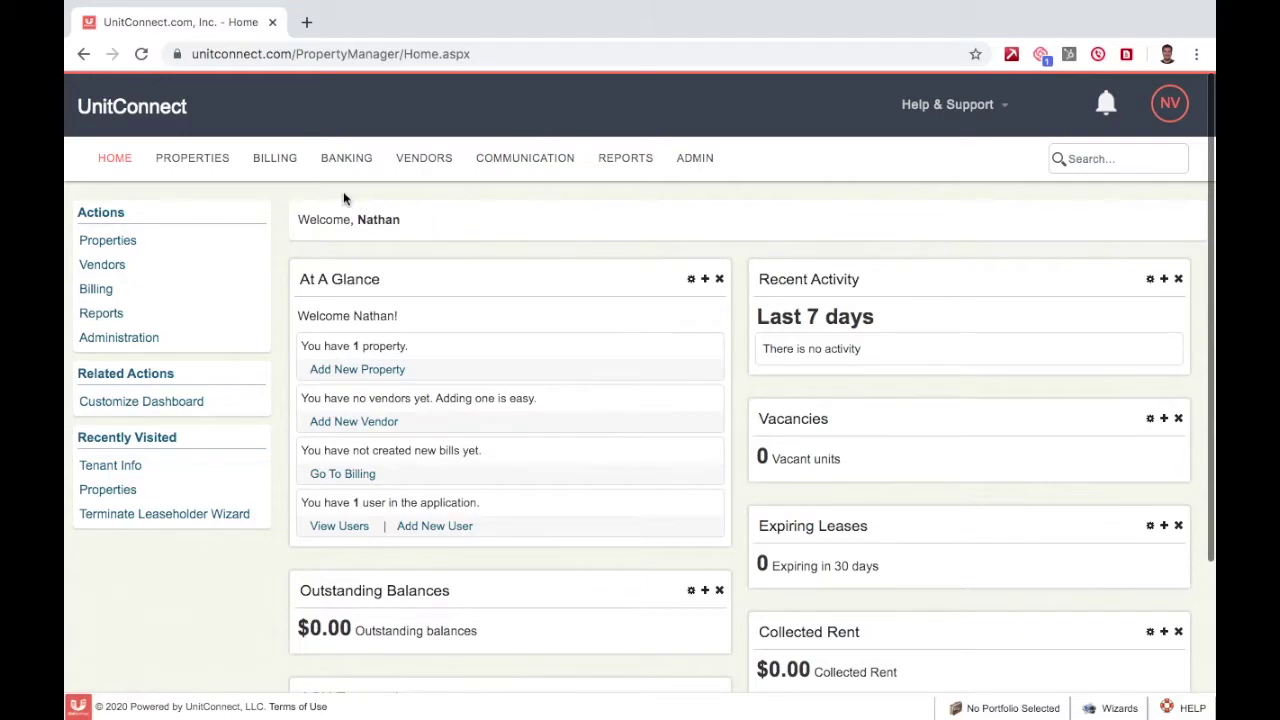
- Open the tenant record of the only listed property and display its rent details down to the additional charges
left_click(199, 163)
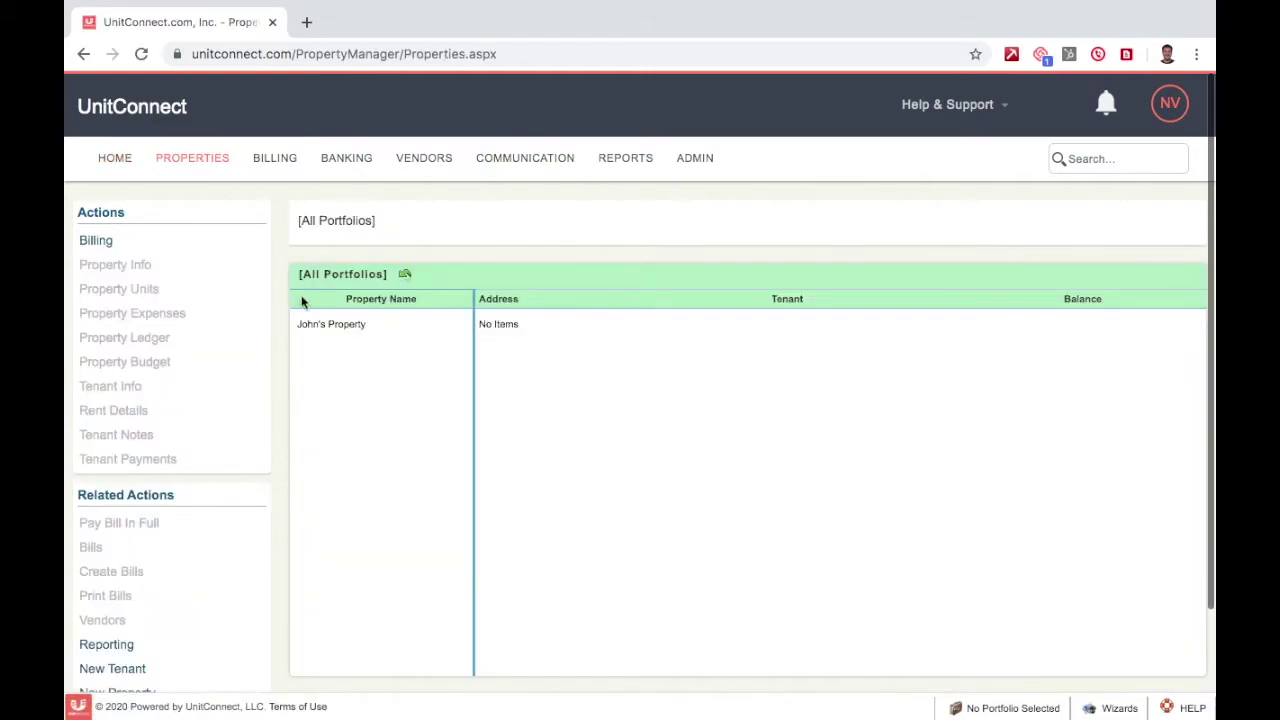
left_click(335, 326)
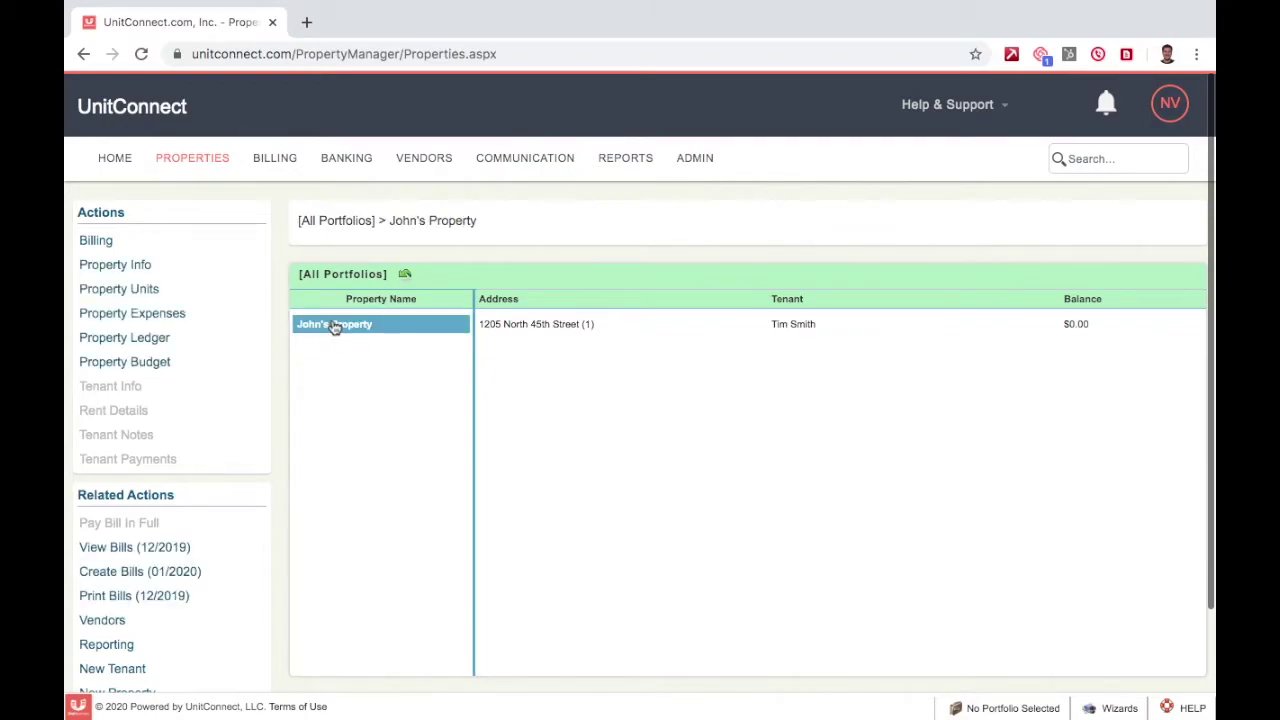
left_click(517, 323)
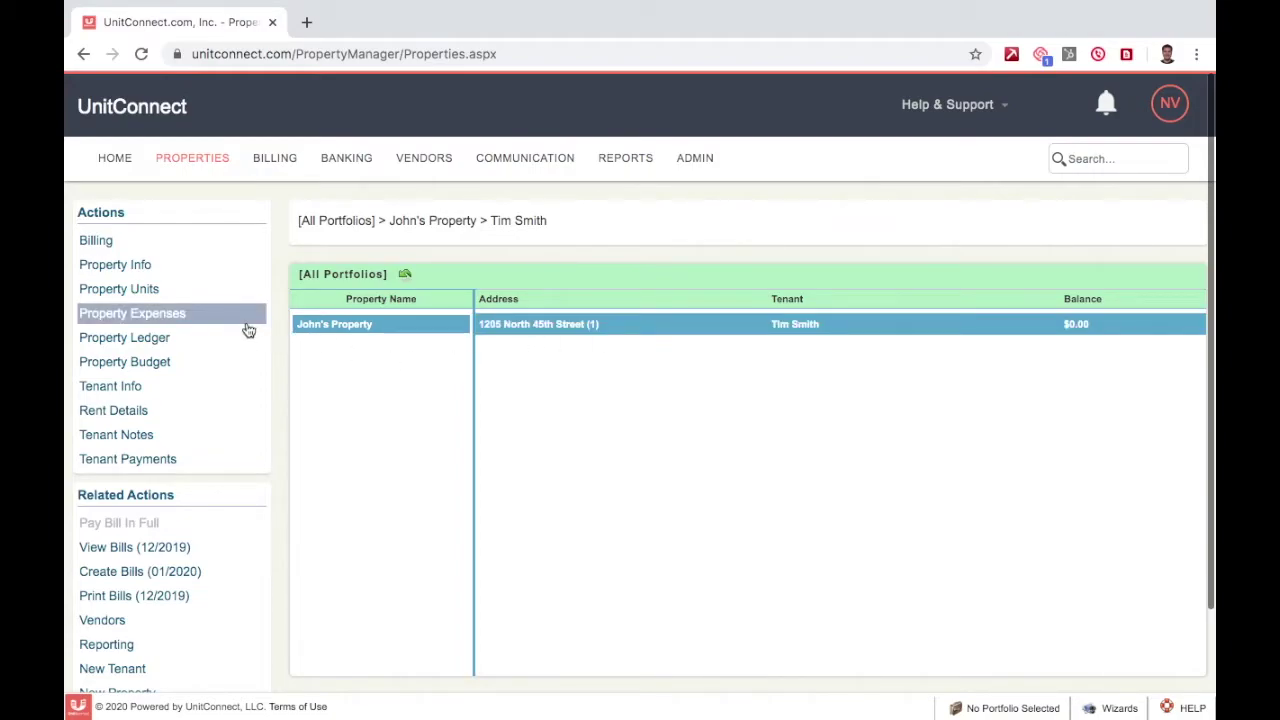
left_click(216, 395)
scroll(276, 271, "down", 2)
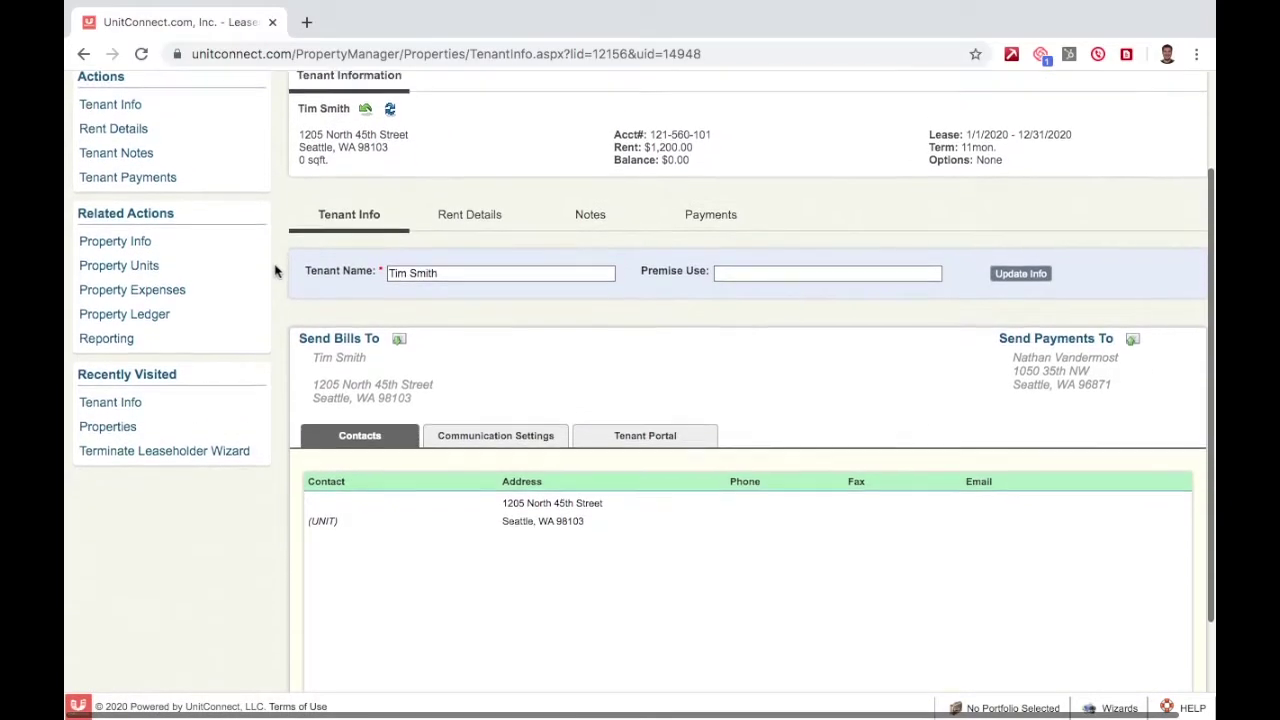
scroll(276, 271, "down", 1)
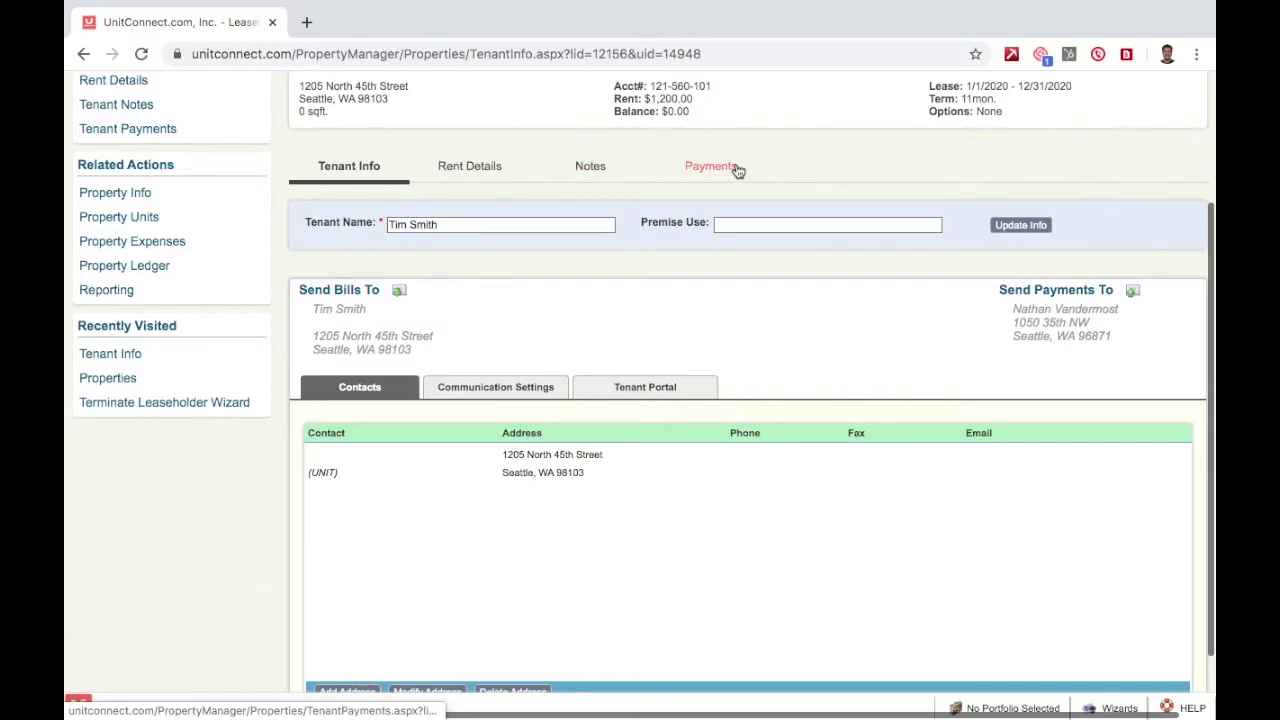
left_click(472, 172)
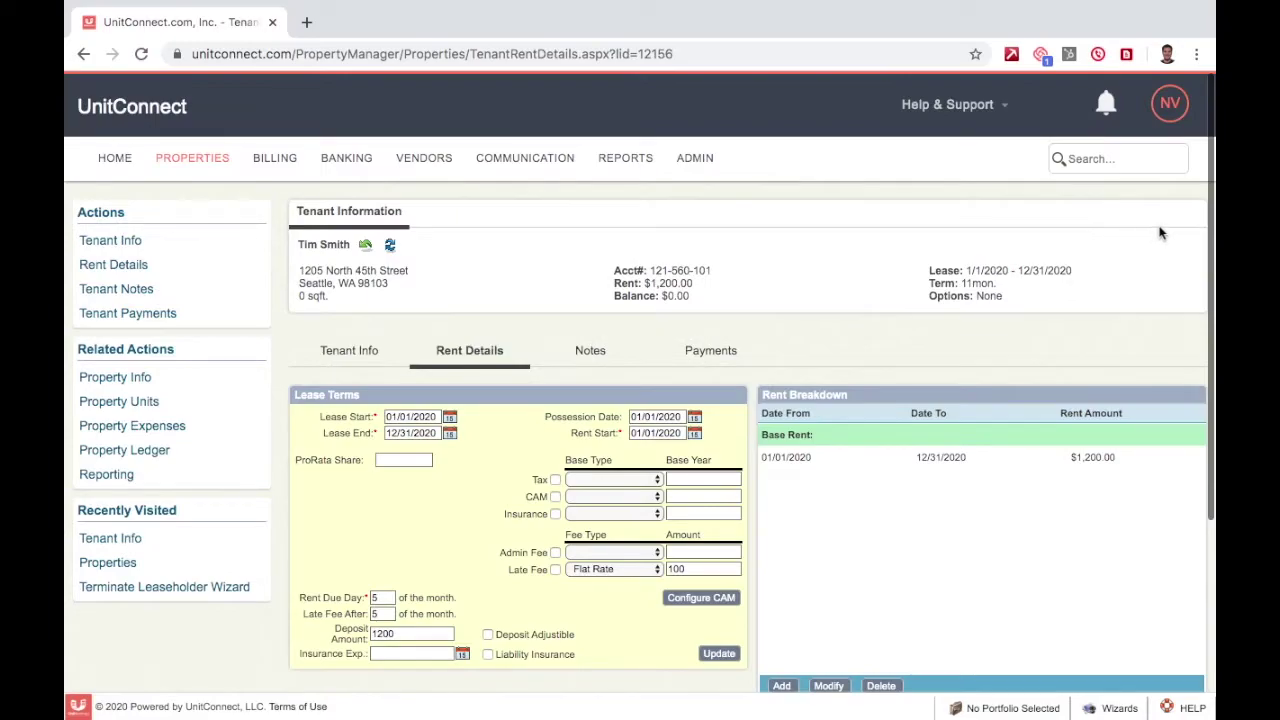
scroll(1160, 233, "down", 3)
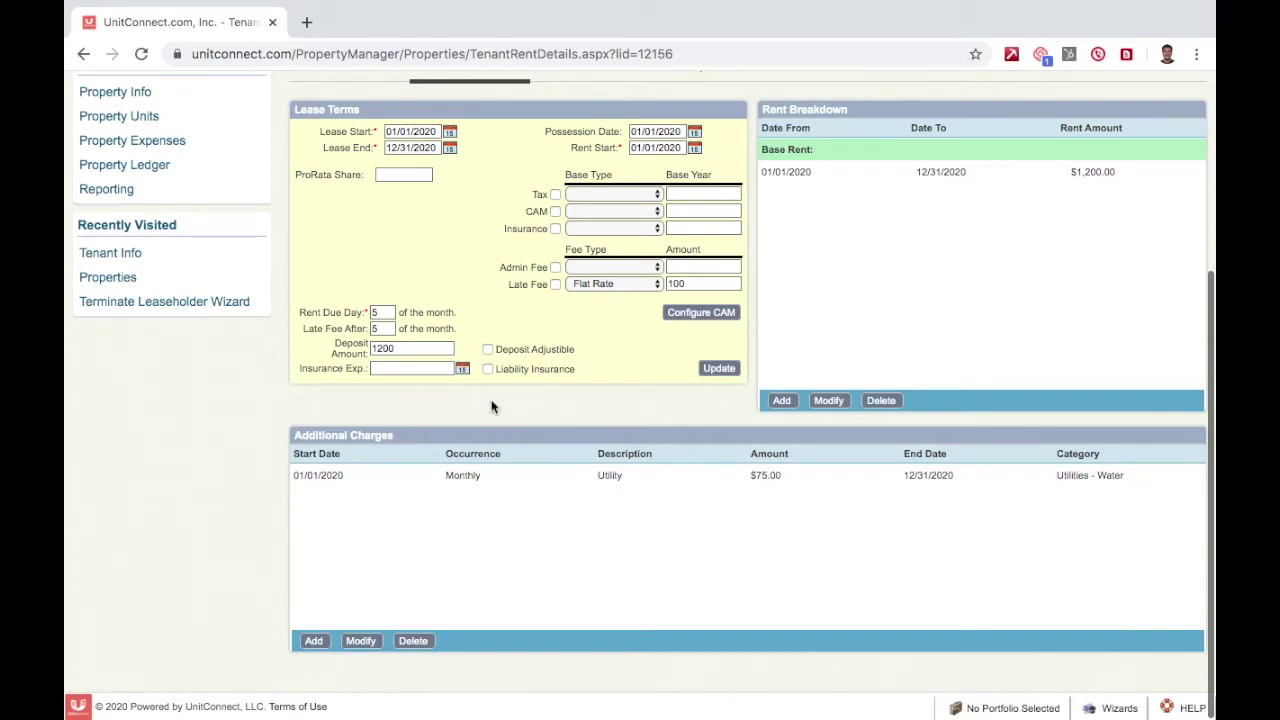
- Start a new additional charge with start date 01/01/2020 and occurrence Once
left_click(313, 643)
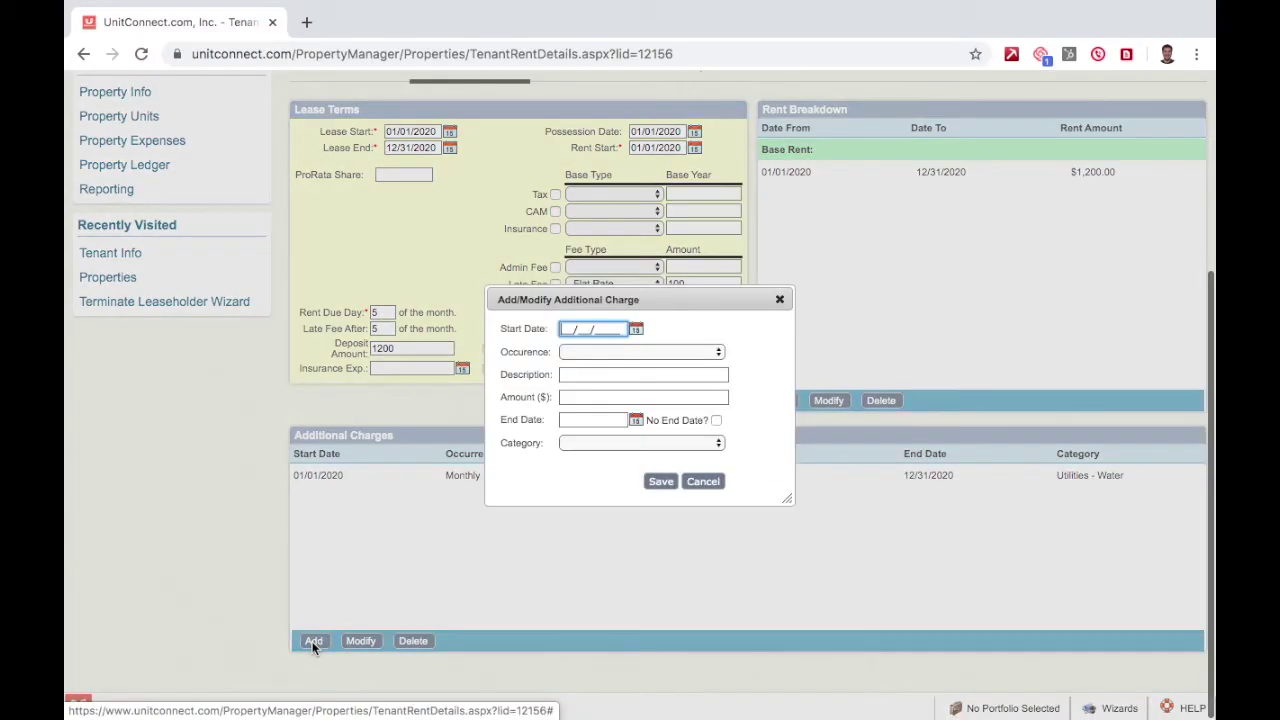
left_click(637, 329)
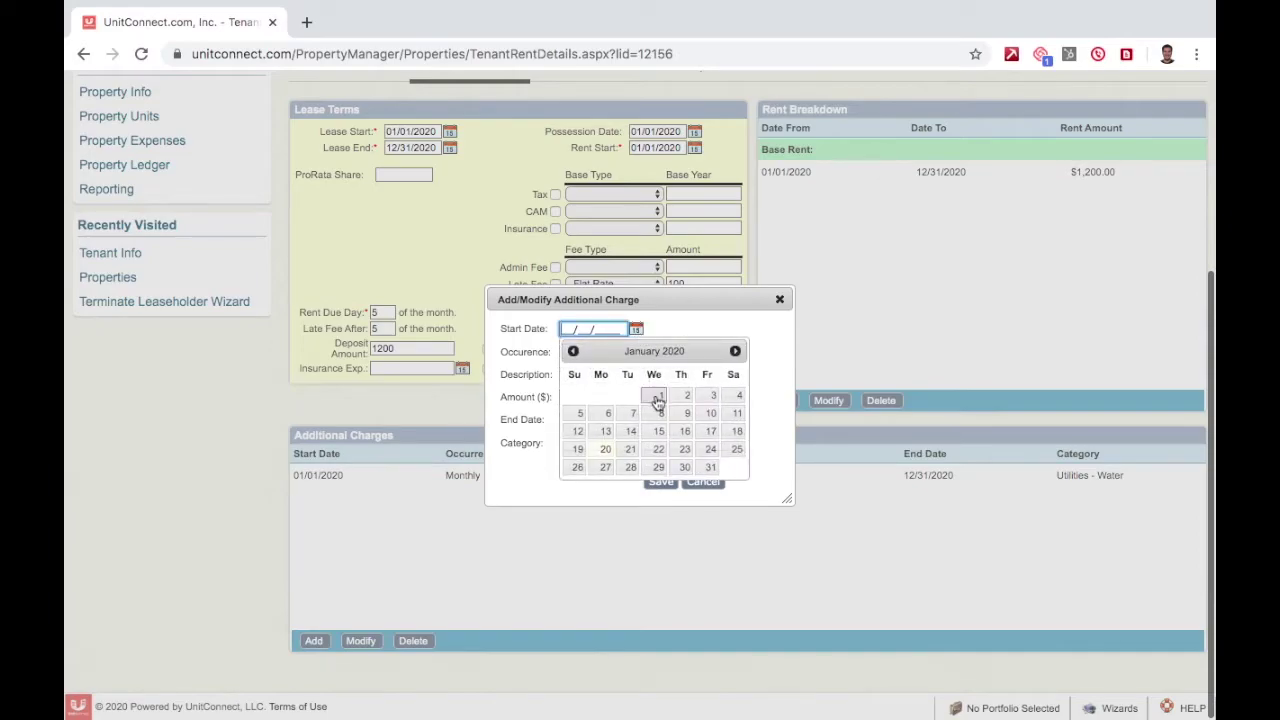
left_click(655, 397)
left_click(640, 351)
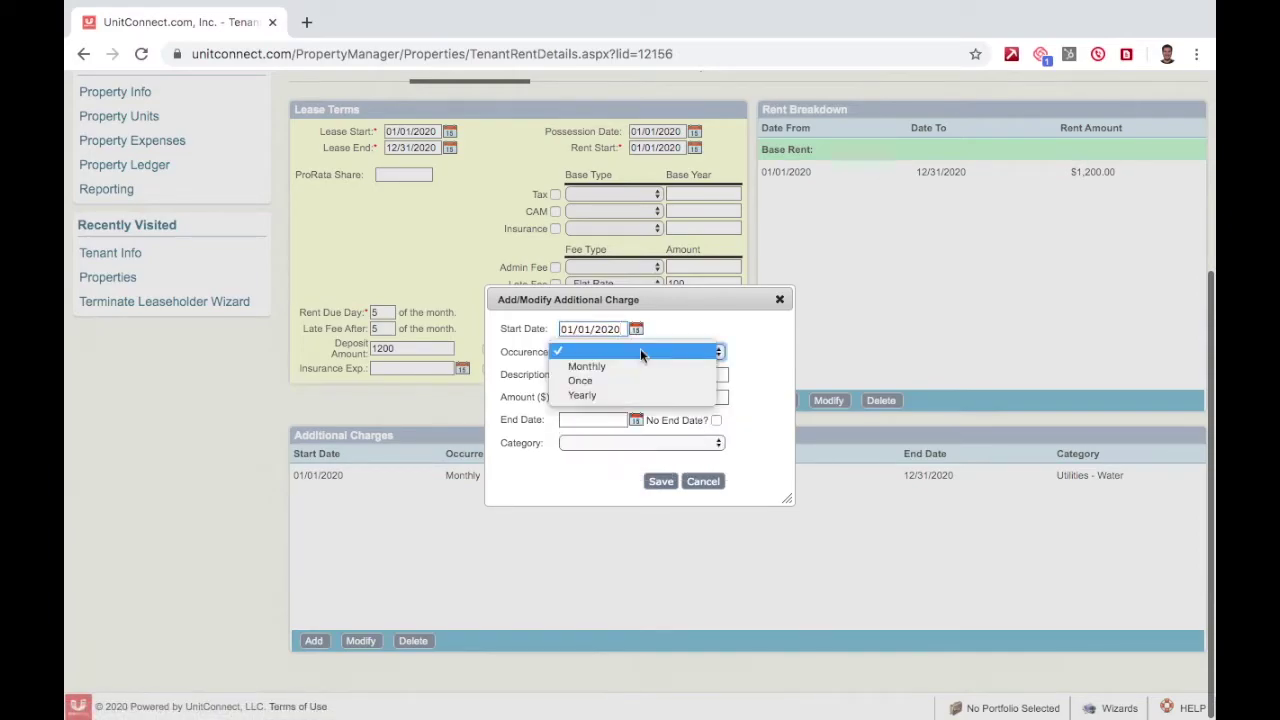
left_click(652, 380)
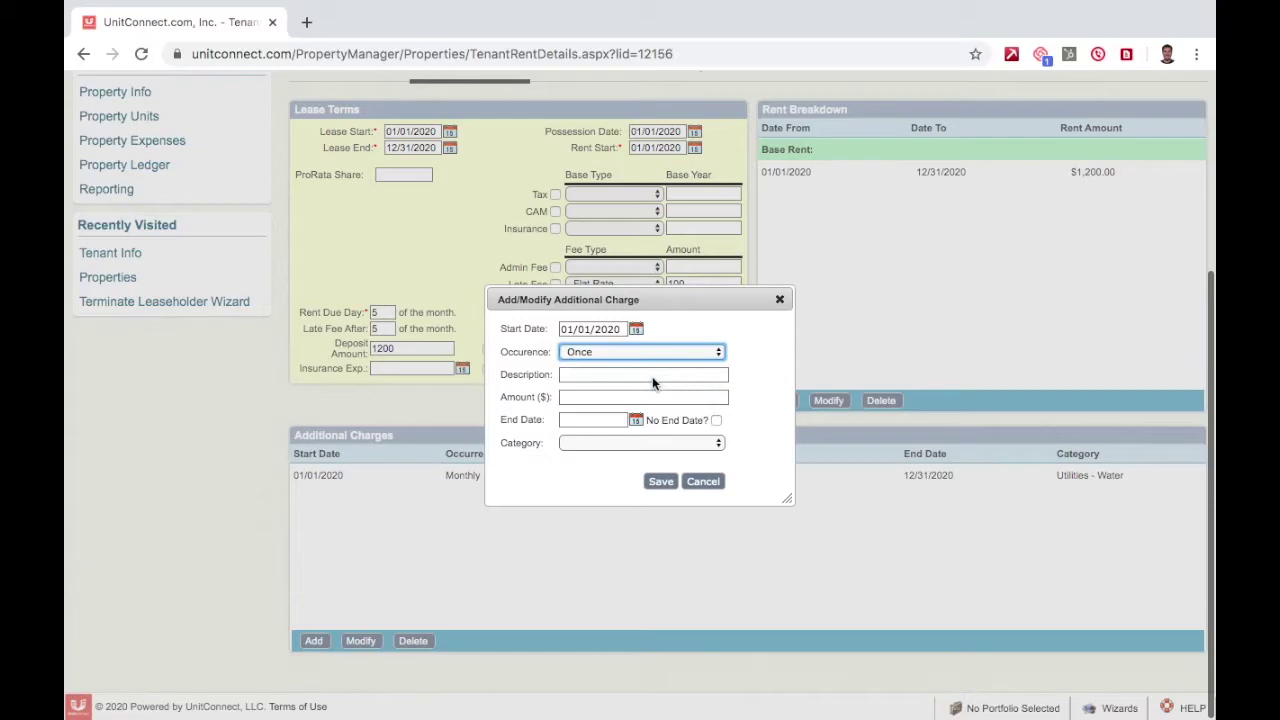
- Describe the one-time charge as "Misc." and set its amount to $100
left_click(635, 373)
type("Misc.")
key("Tab")
type("100")
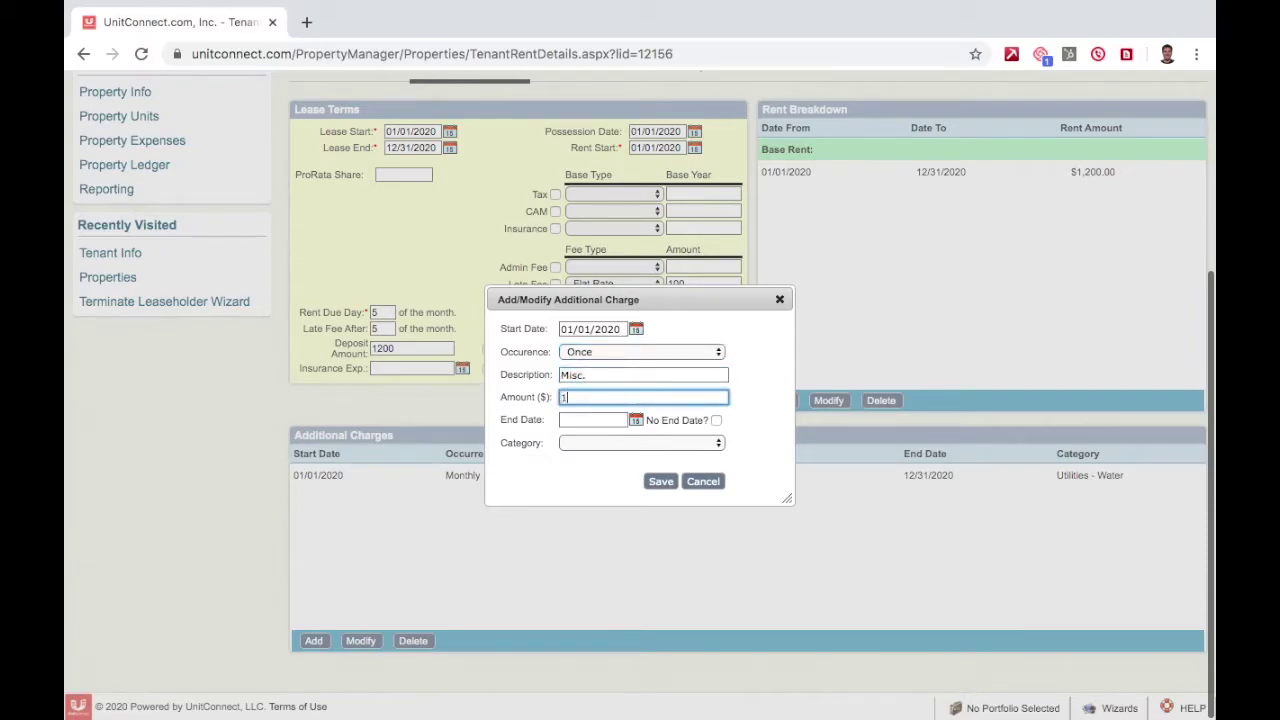
key("Tab")
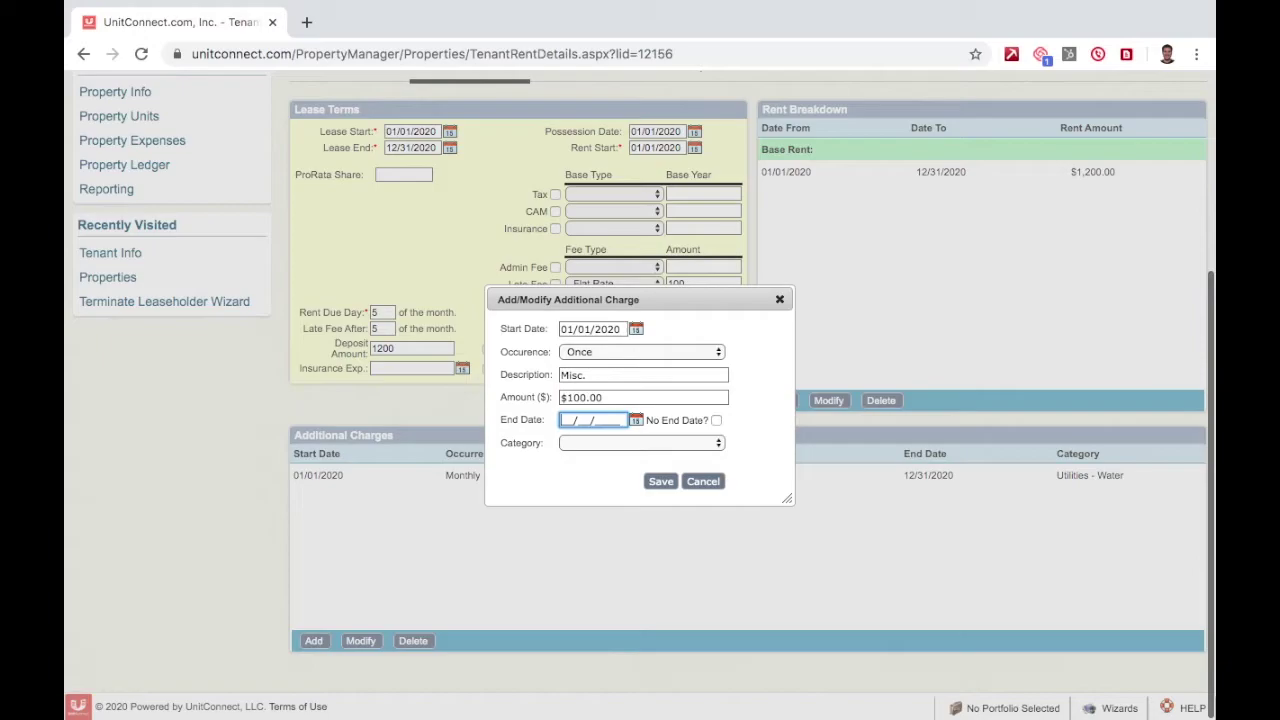
- Set the charge's end date to 01/31/2020 and its category to Miscellaneous, and save it
left_click(635, 421)
left_click(714, 558)
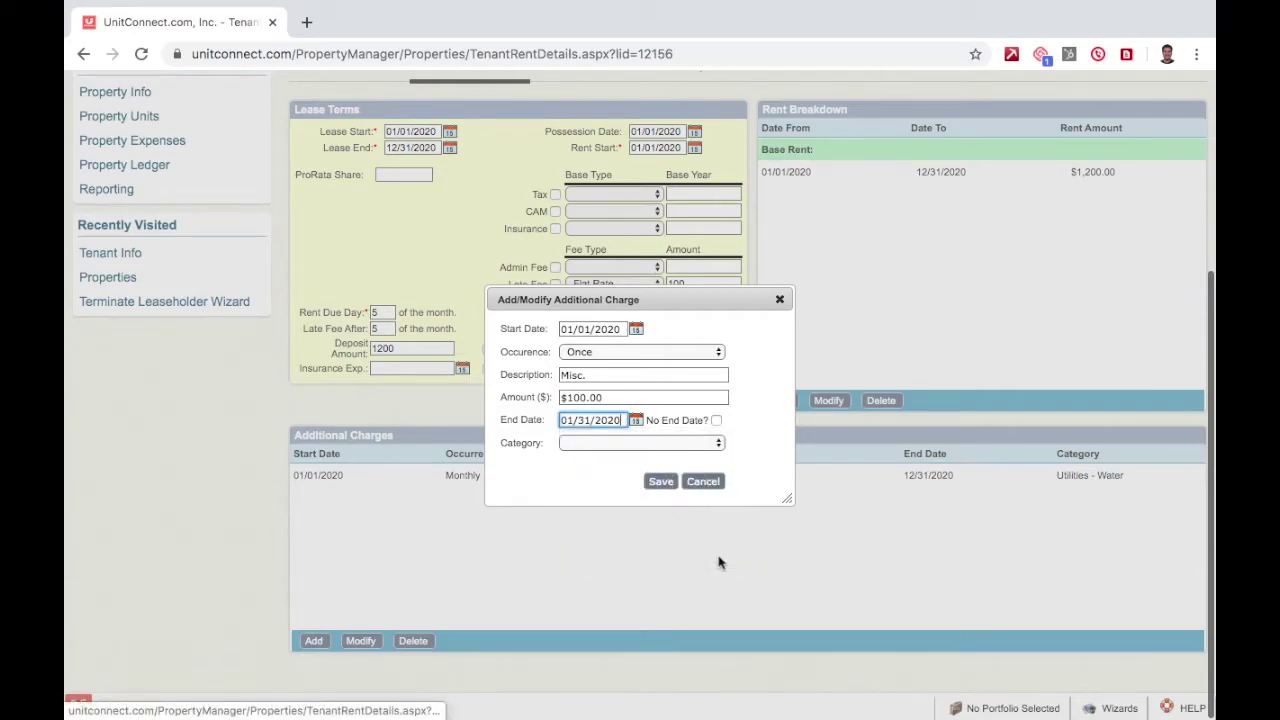
left_click(621, 441)
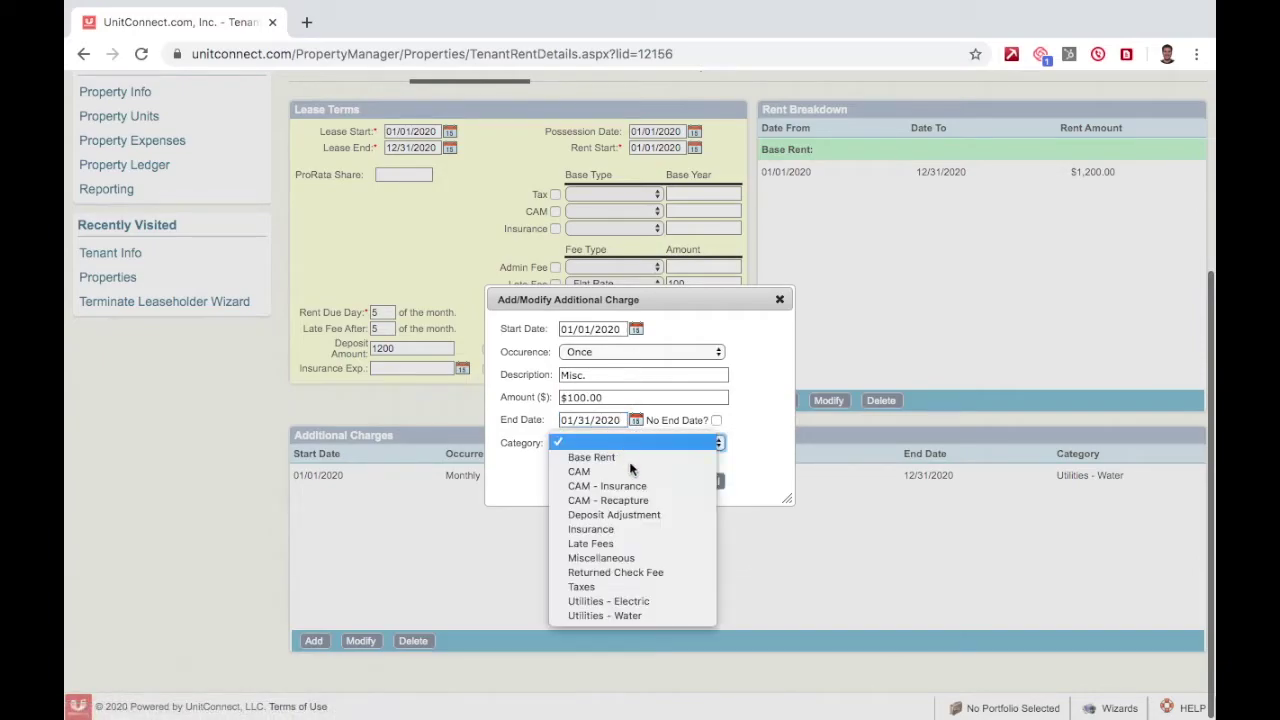
left_click(686, 557)
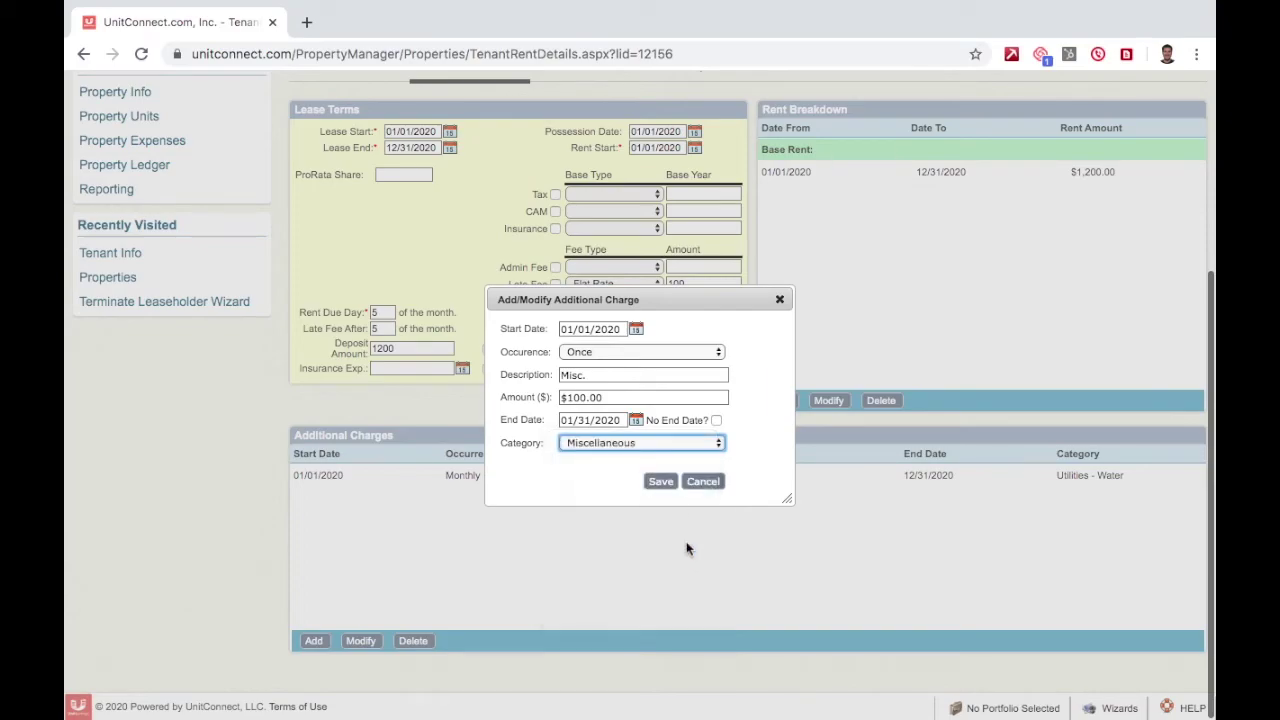
left_click(664, 484)
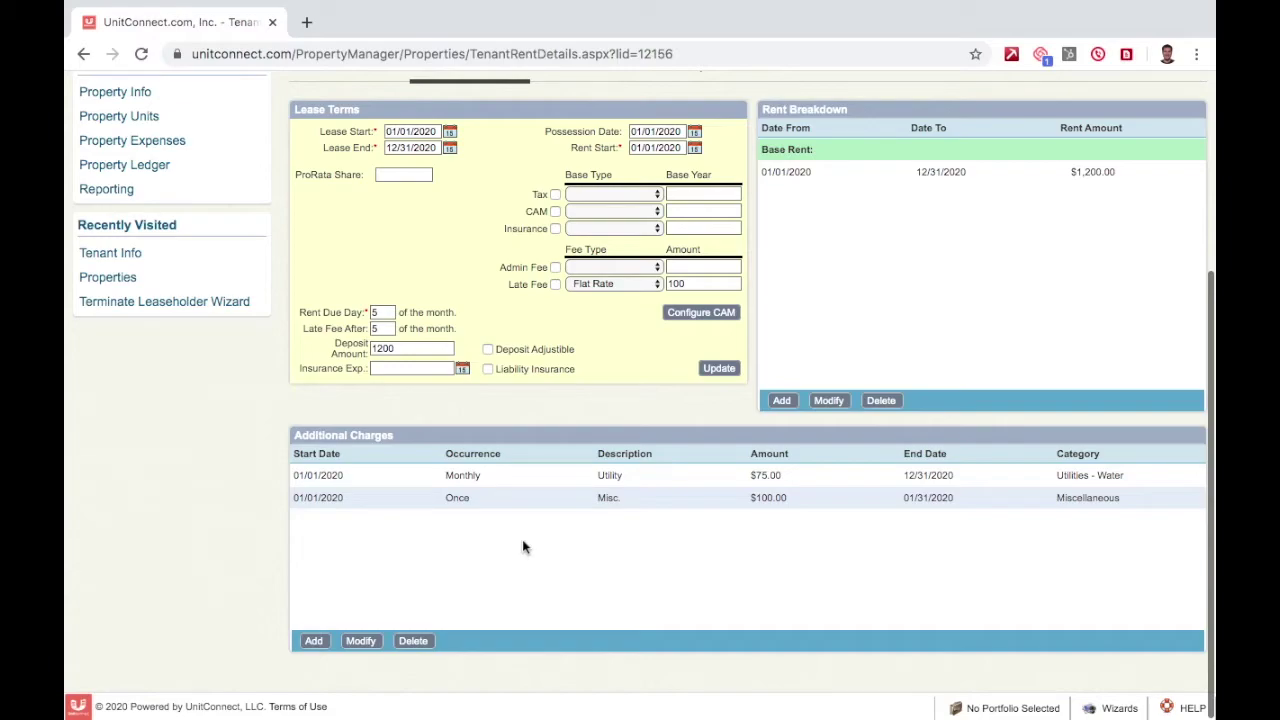
- Start another additional charge with start date 01/01/2020 and occurrence Monthly
left_click(314, 641)
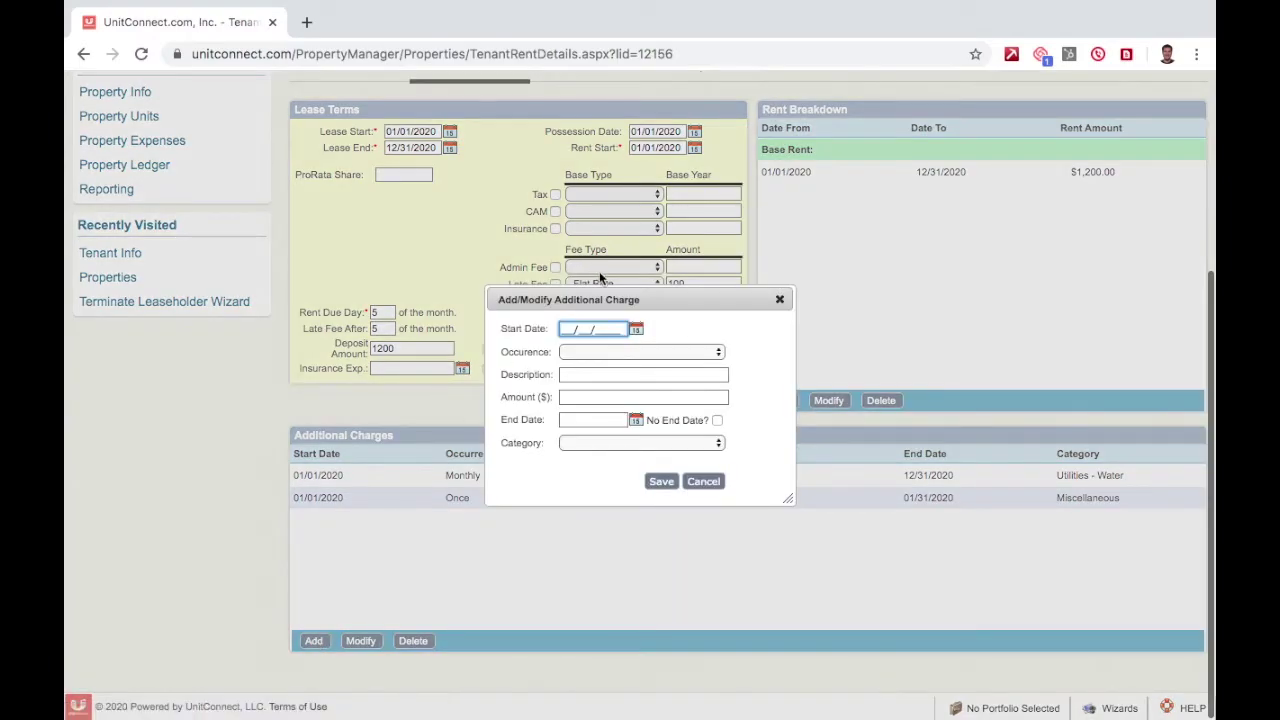
left_click(636, 328)
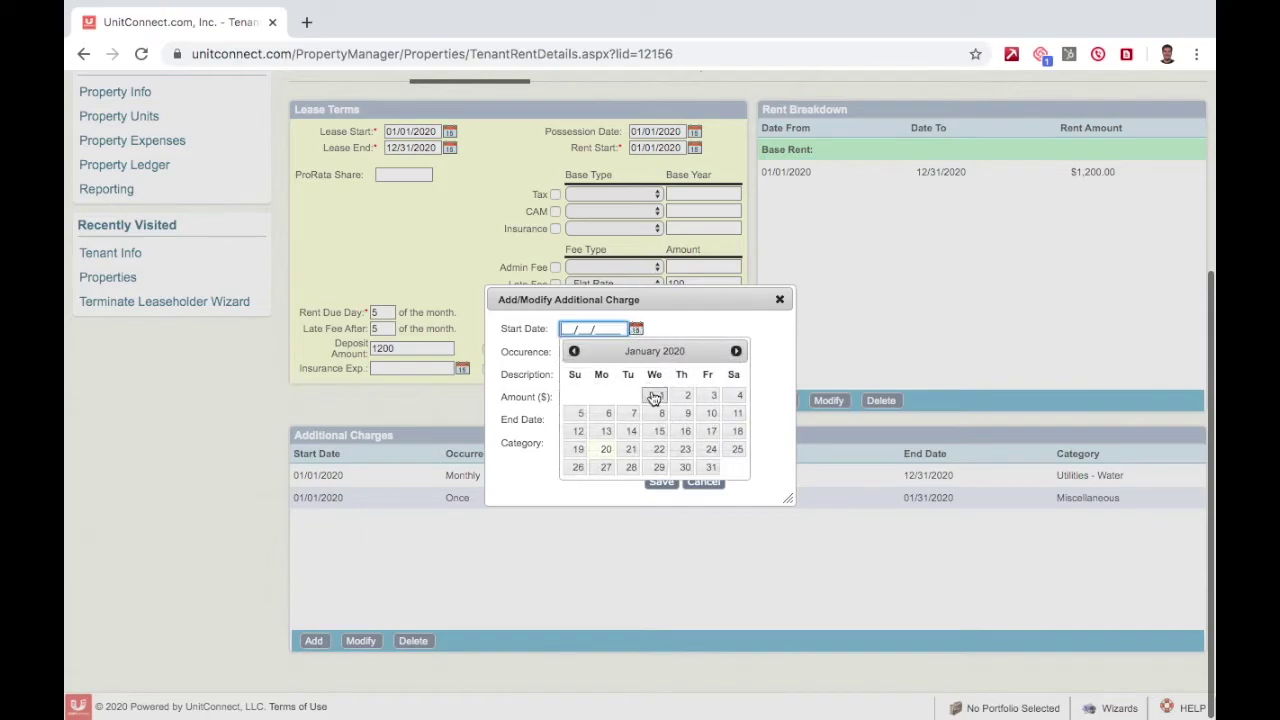
left_click(651, 394)
left_click(698, 350)
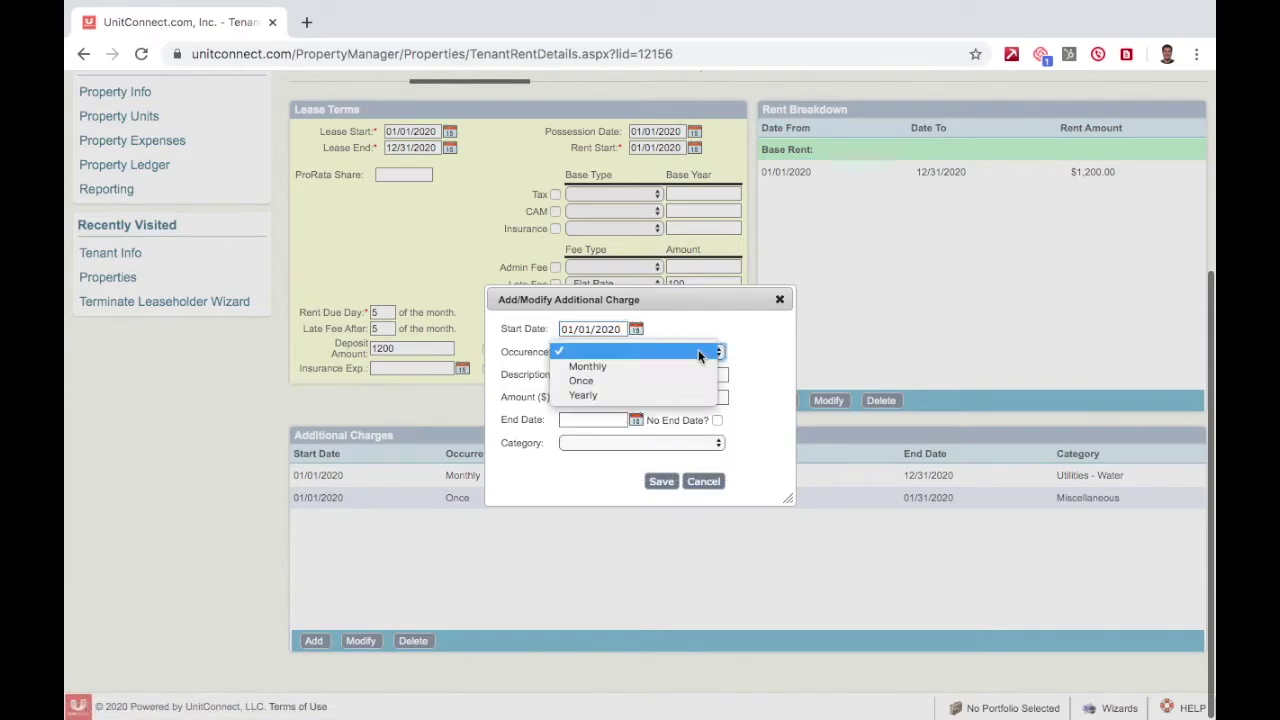
left_click(690, 367)
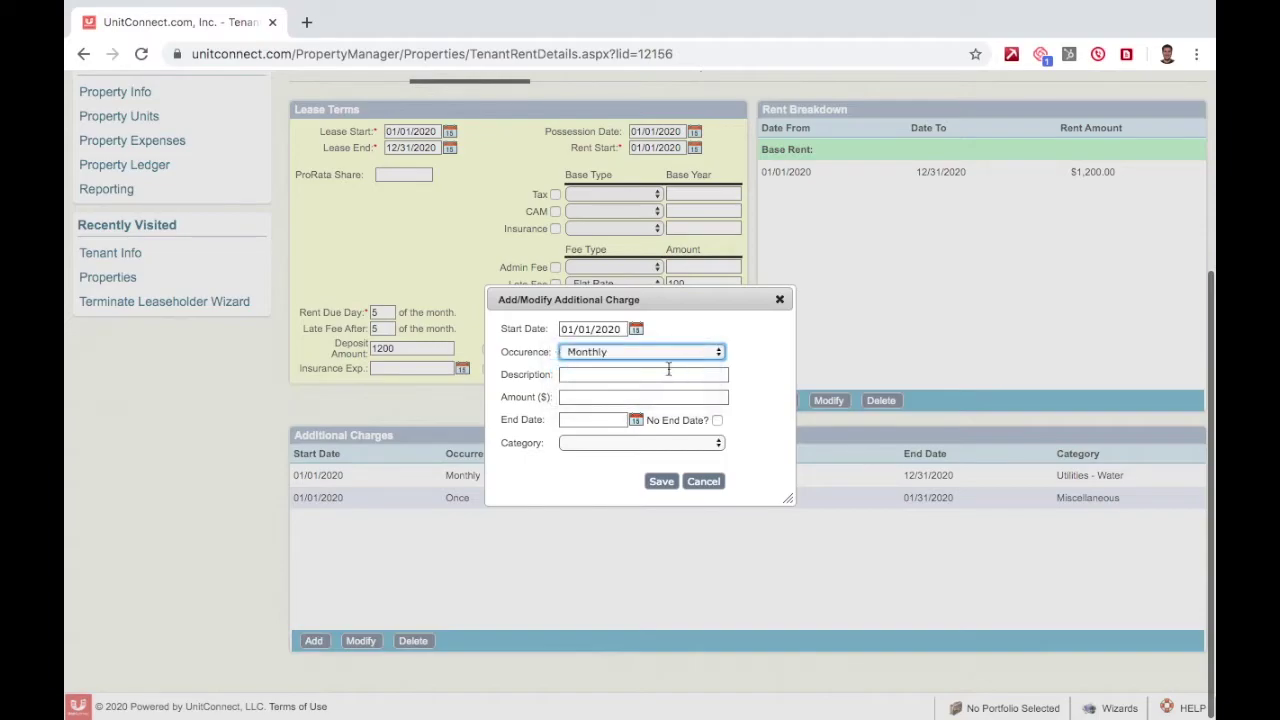
- Describe the monthly charge as "Utilities" and set its amount to $50
left_click(654, 374)
type("M")
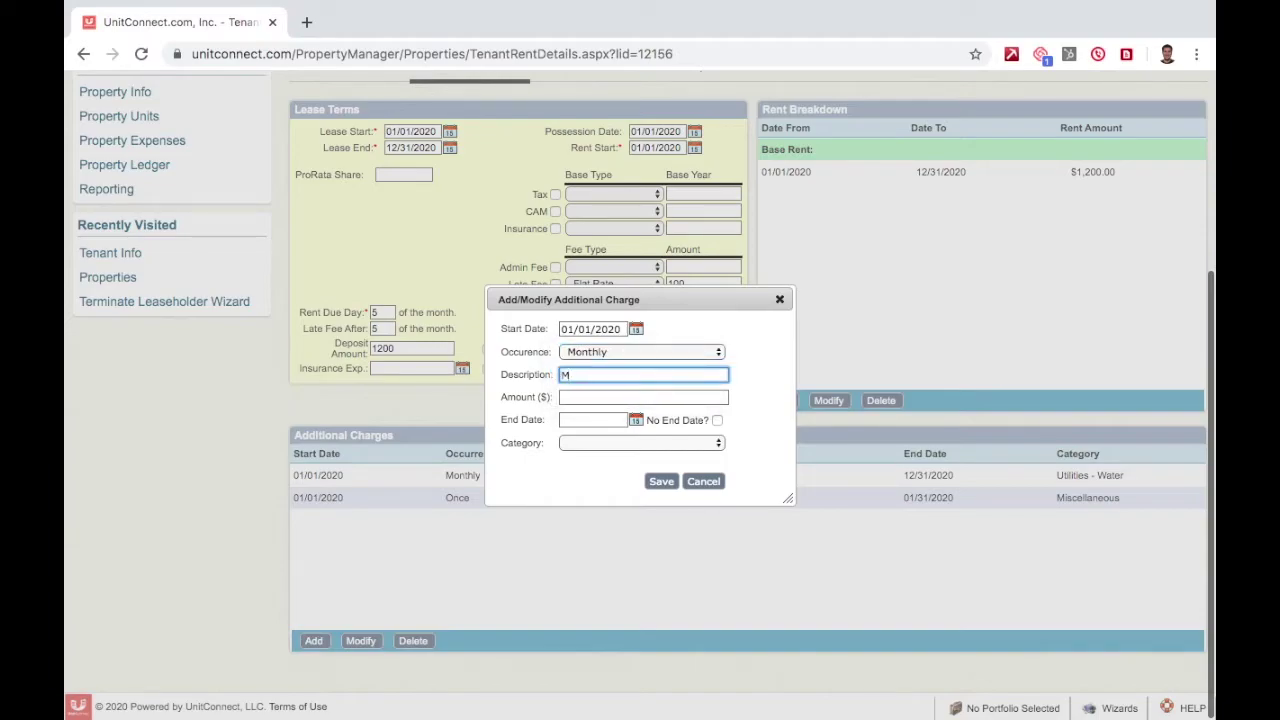
key("BackSpace")
type("Utilities")
key("Tab")
type("50")
key("Tab")
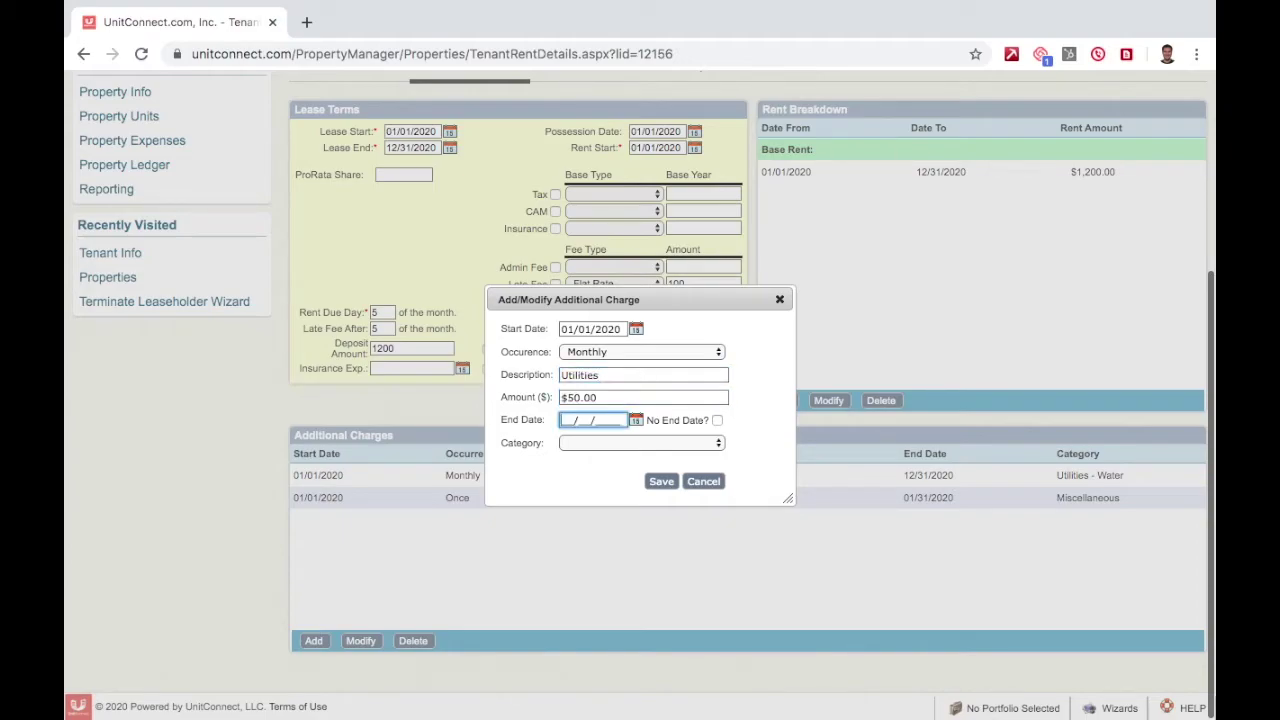
- Set the monthly charge's end date to 12/31/2020 and its category to Utilities - Electric, and save it
left_click(636, 420)
triple_click(735, 451)
triple_click(735, 451)
triple_click(735, 451)
double_click(735, 451)
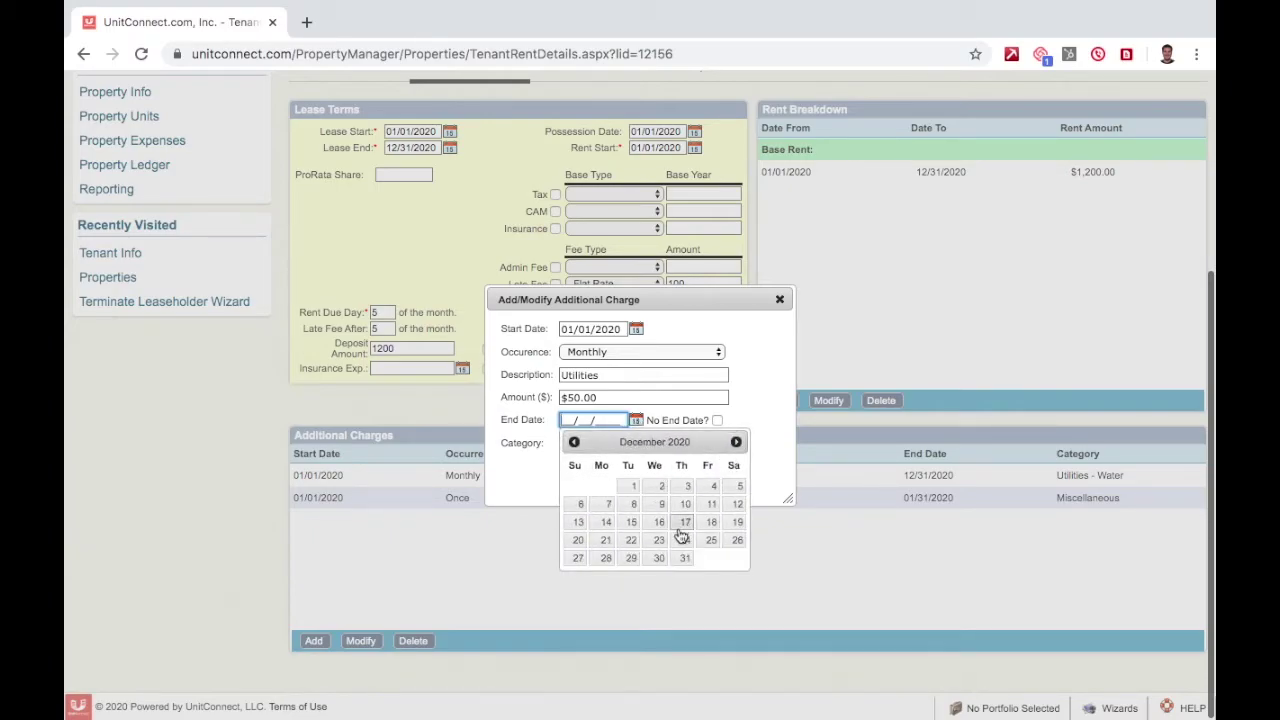
left_click(683, 558)
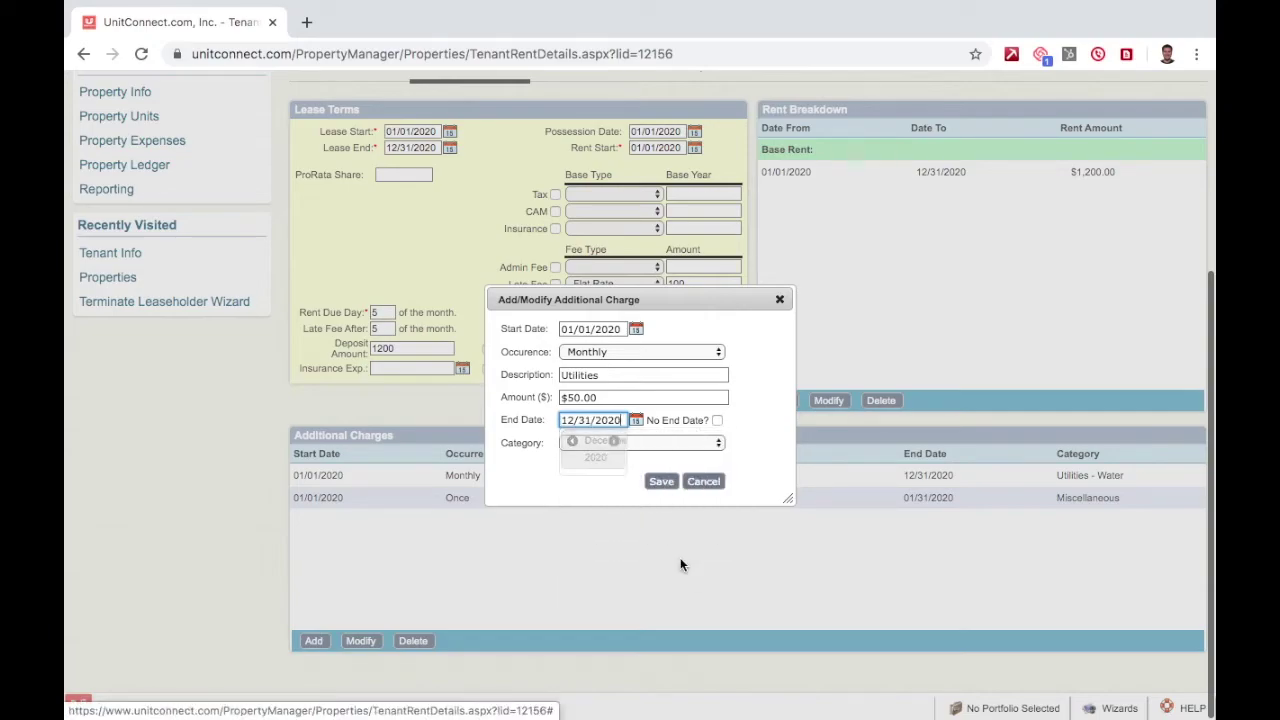
left_click(706, 443)
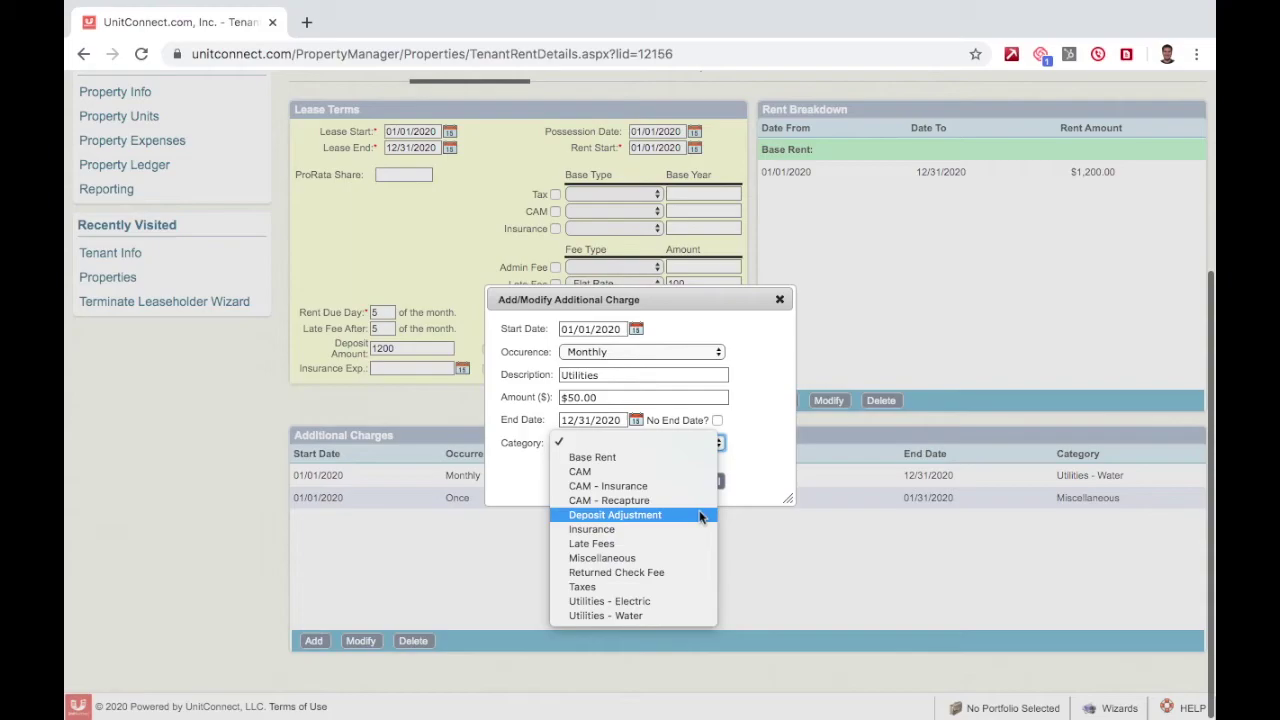
left_click(690, 601)
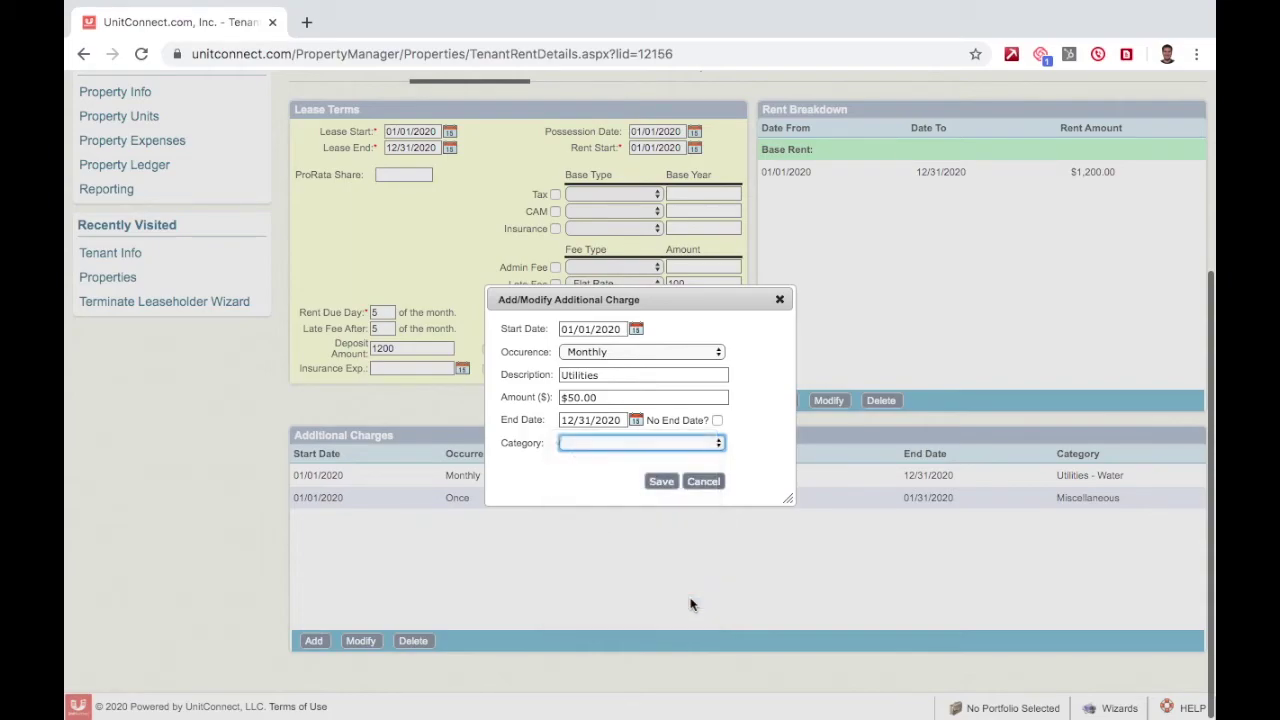
left_click(658, 481)
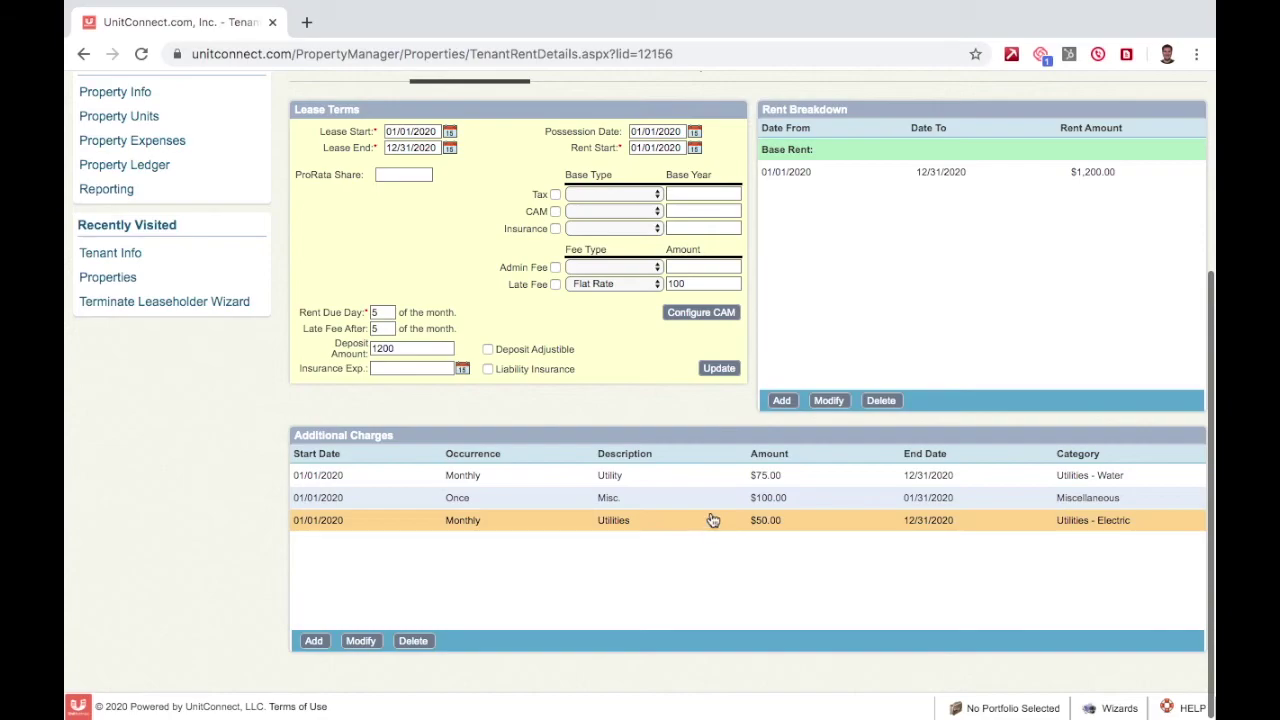
- Open the $50 Utilities charge for modification and close it without changing anything
left_click(710, 521)
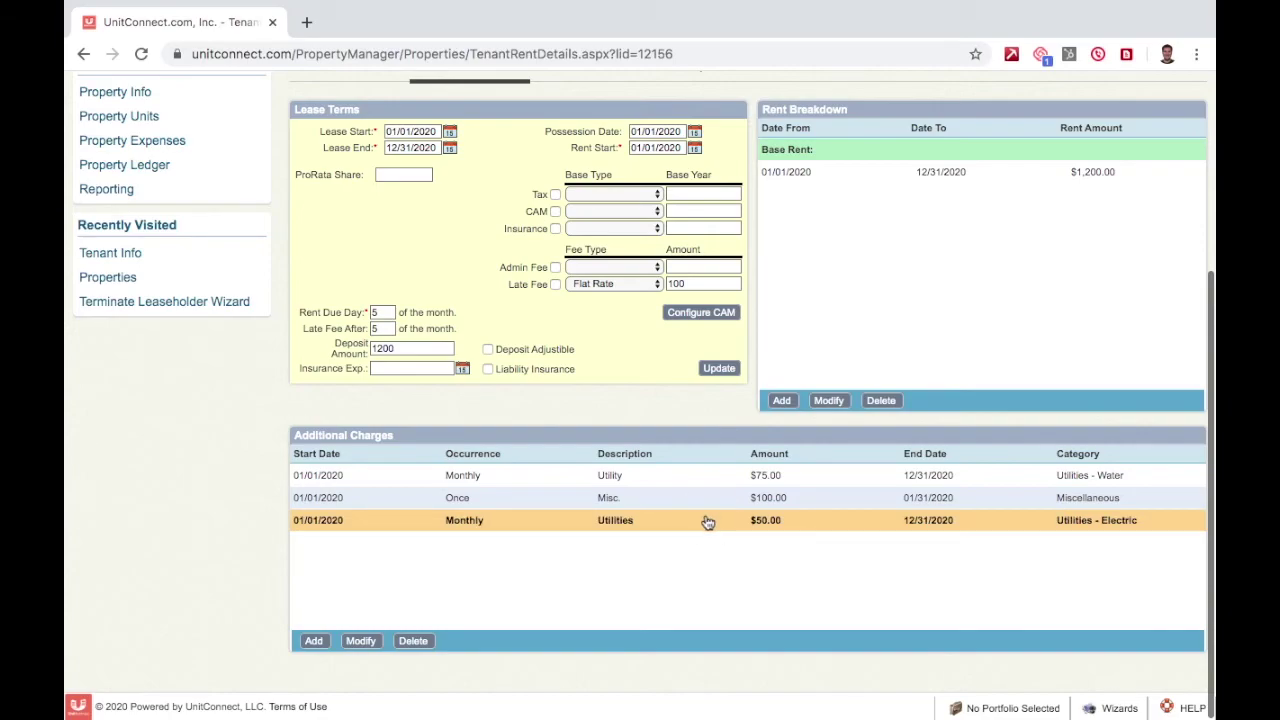
left_click(360, 641)
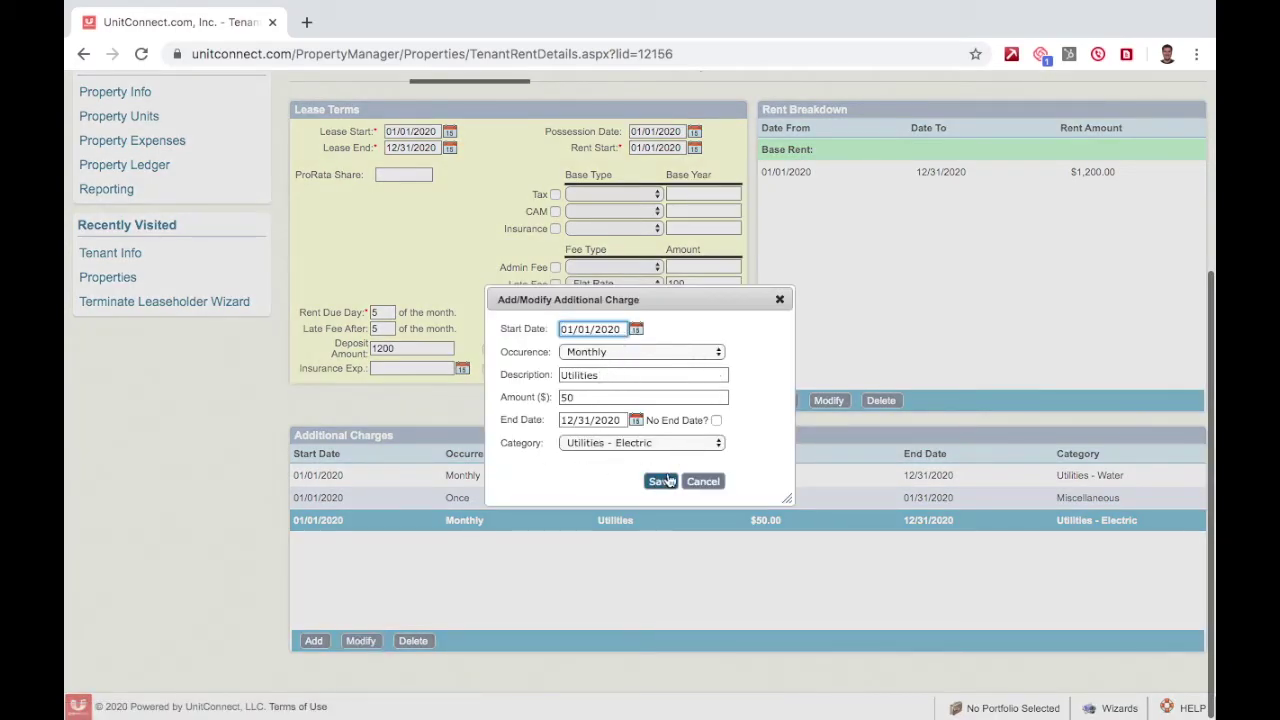
left_click(780, 299)
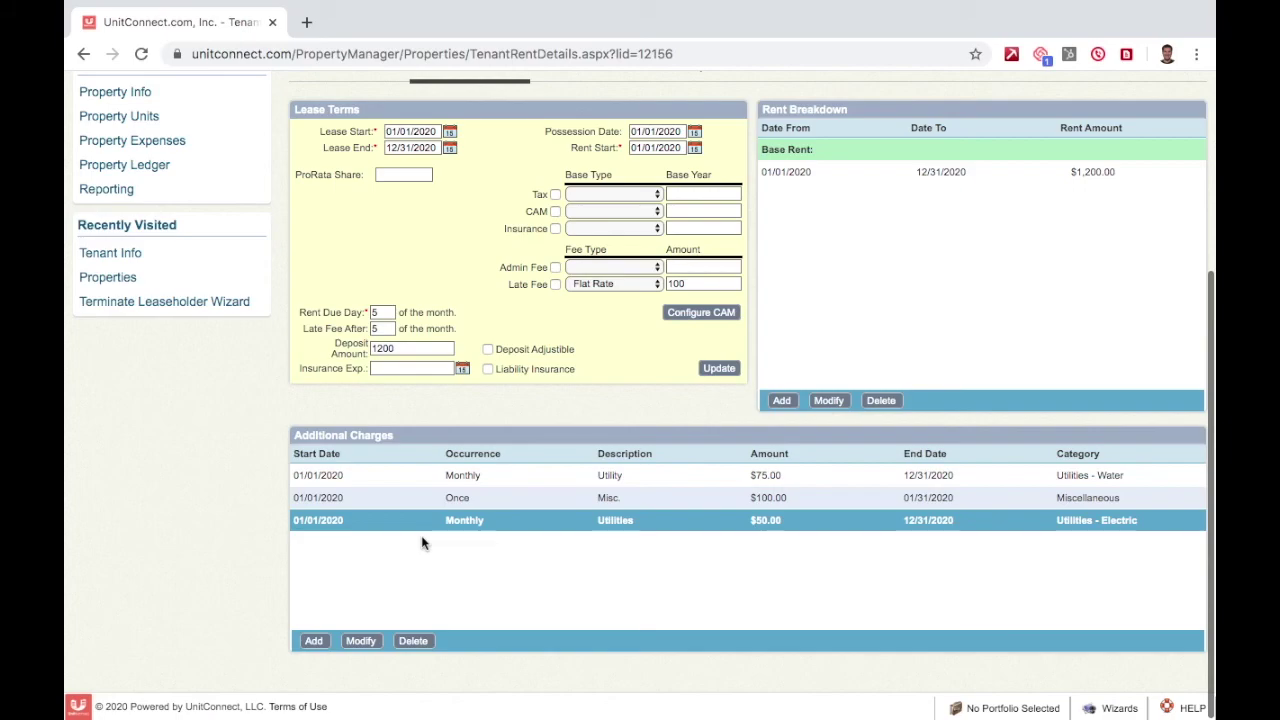
- Delete the $50 monthly Utilities charge from the additional charges and confirm the deletion
left_click(412, 641)
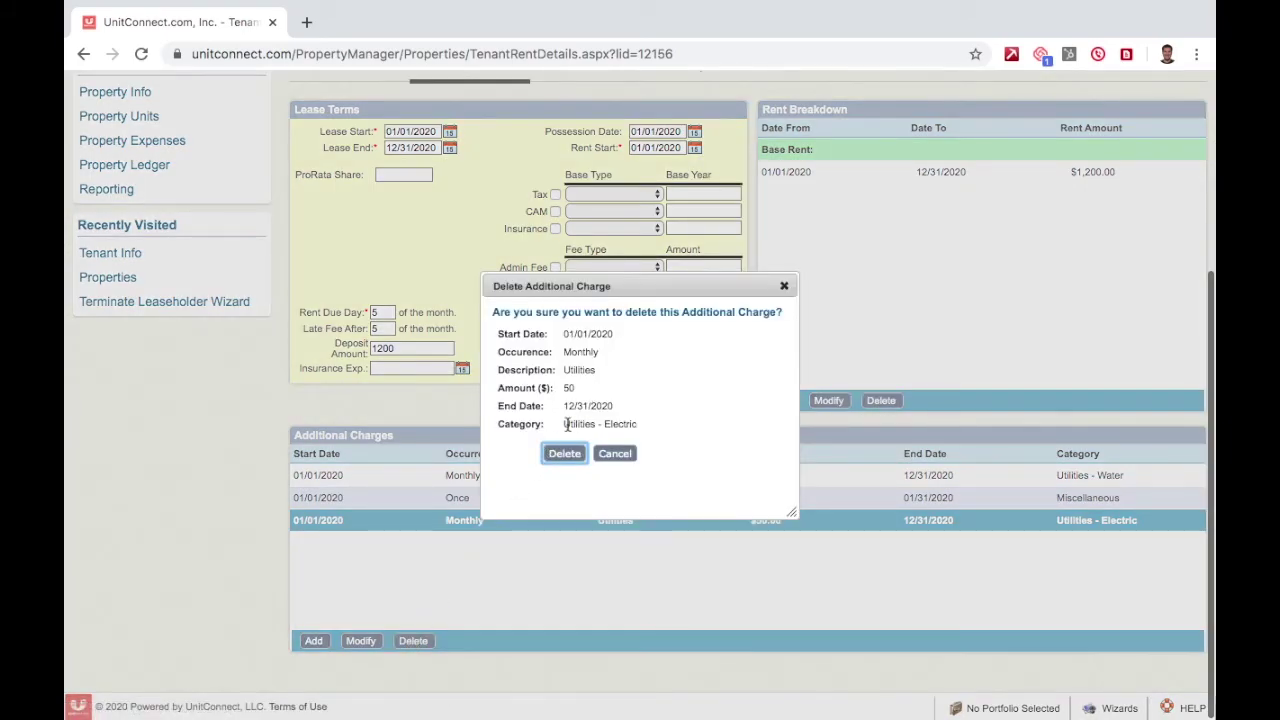
left_click(564, 454)
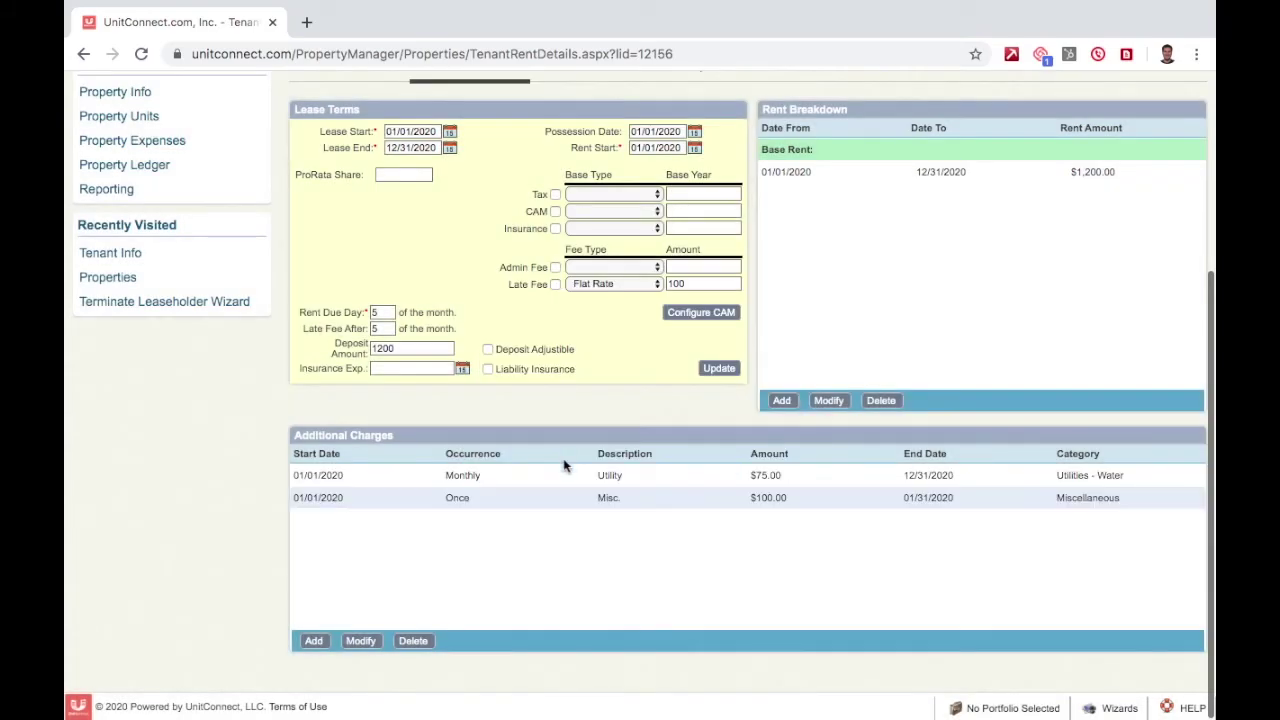